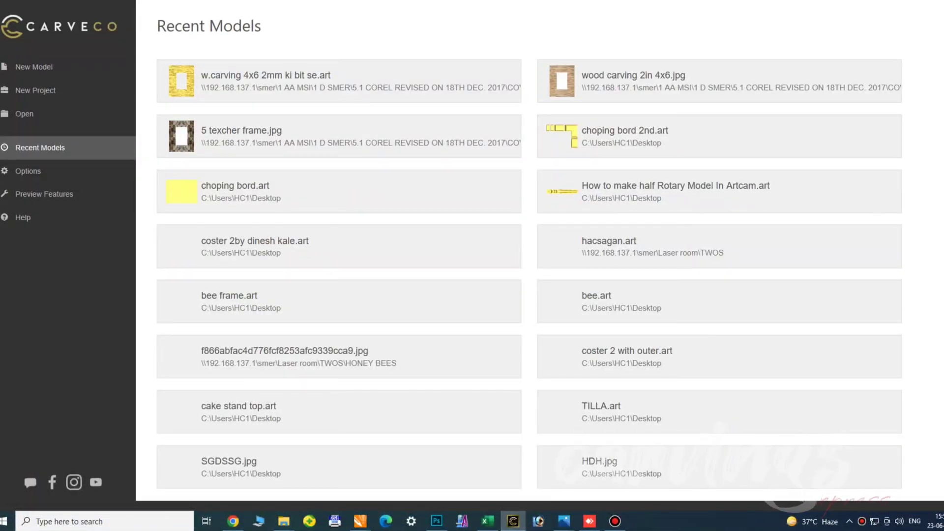
# Step: Import the wood carving image from the desktop as a model 217 mm wide with a Z height of 5 mm
pyautogui.press('super+d')
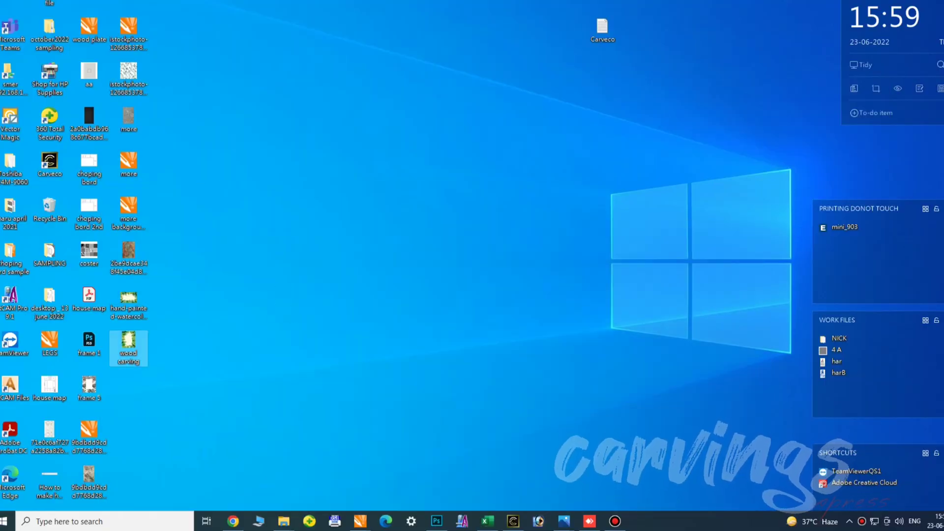
pyautogui.moveTo(128, 344); pyautogui.dragTo(542, 314)
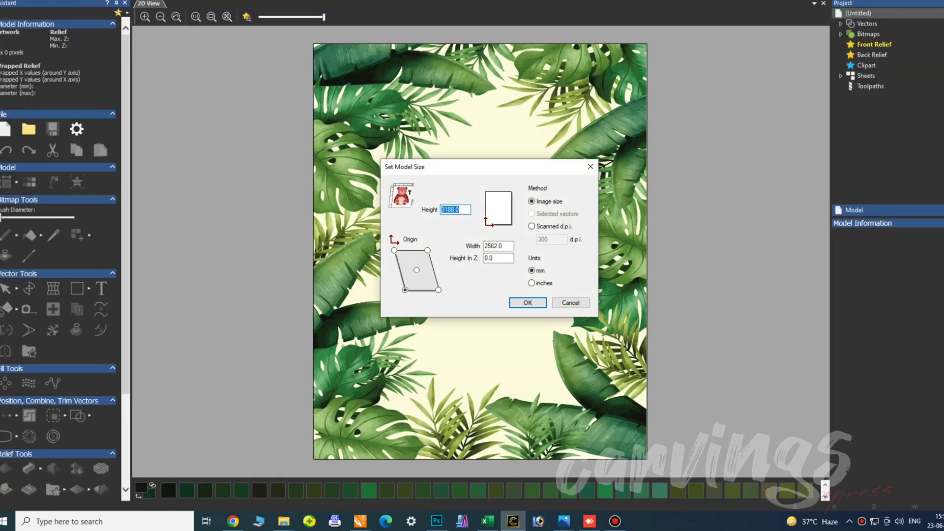
pyautogui.press('Tab')
pyautogui.write('217')
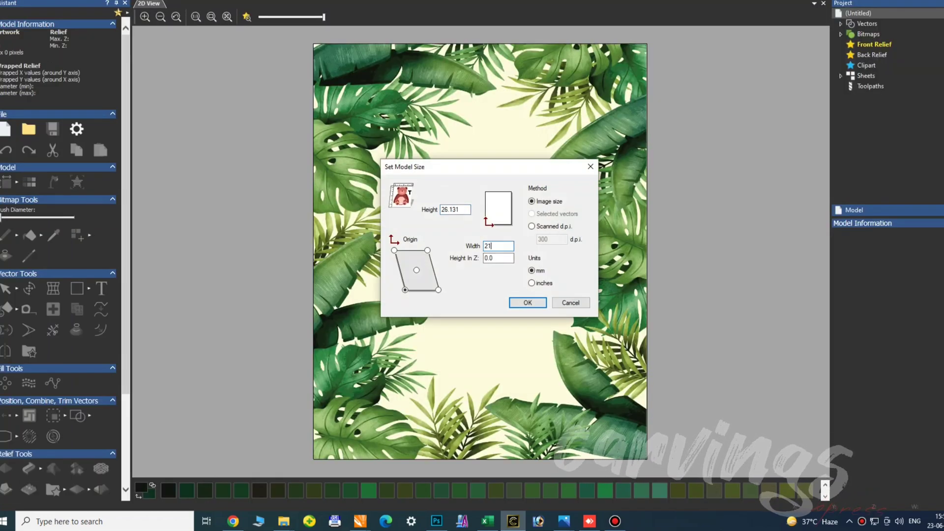
pyautogui.hotkey('shift', 'Home')
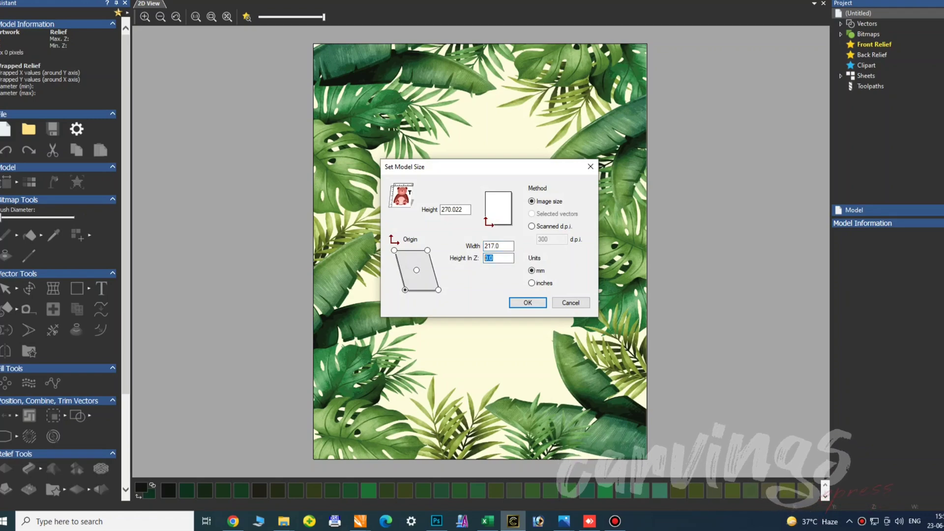
pyautogui.write('5')
pyautogui.press('Return')
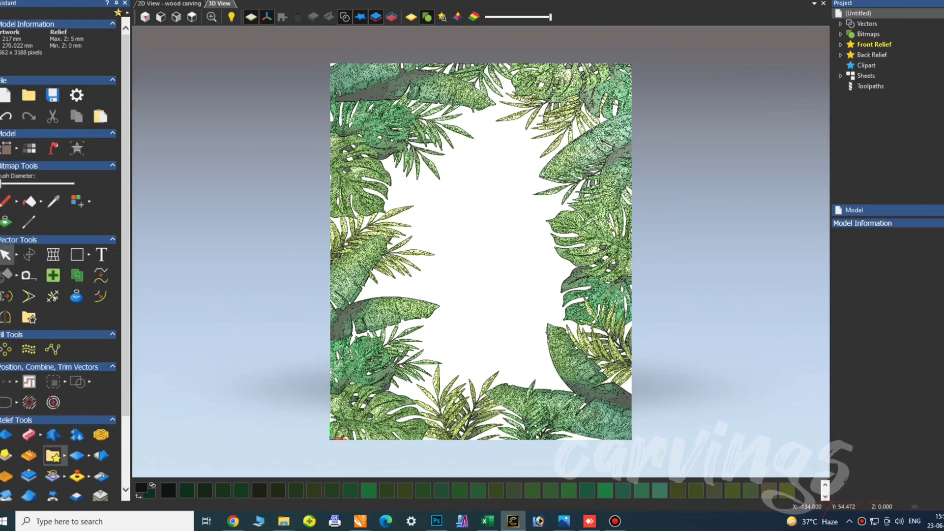
# Step: Smooth the whole relief layer with a smooth strength of 25% using Smooth Relief
pyautogui.scroll(-3, 54, 455)
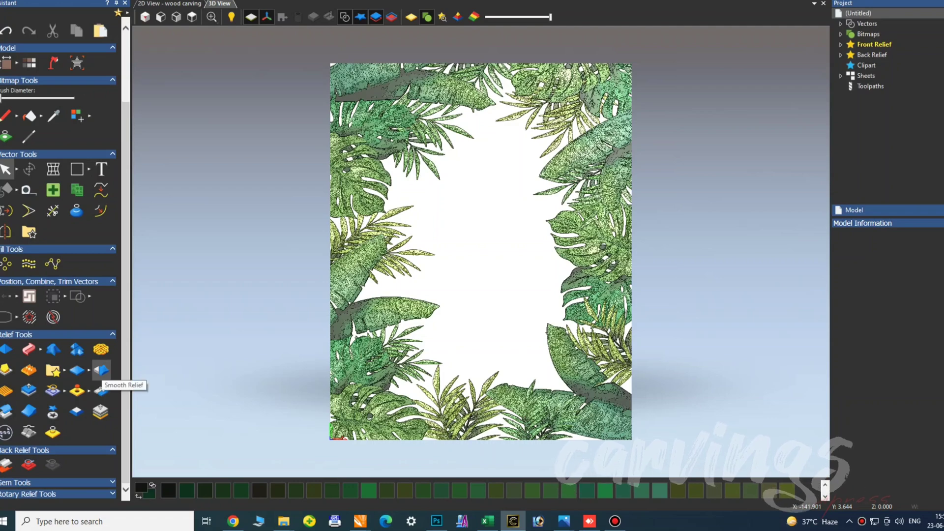
pyautogui.click(101, 369)
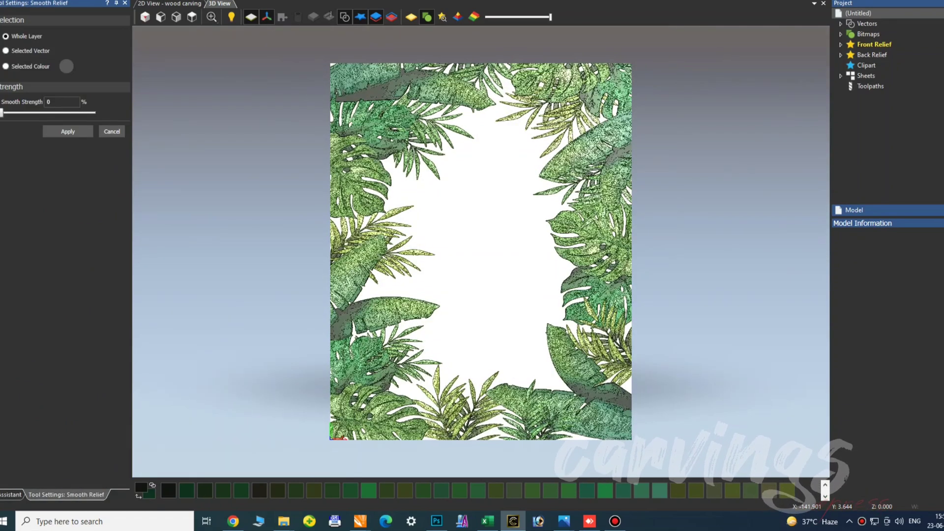
pyautogui.click(30, 113)
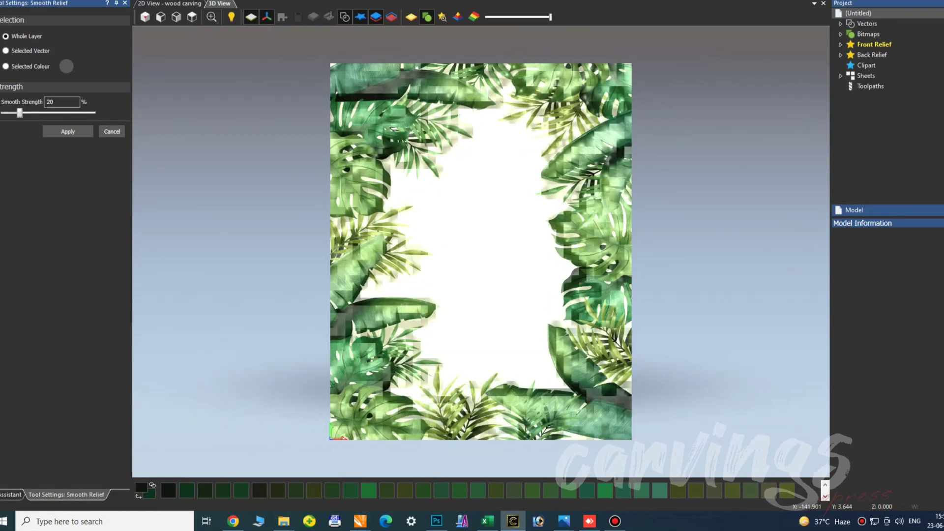
pyautogui.doubleClick(49, 102)
pyautogui.write('25')
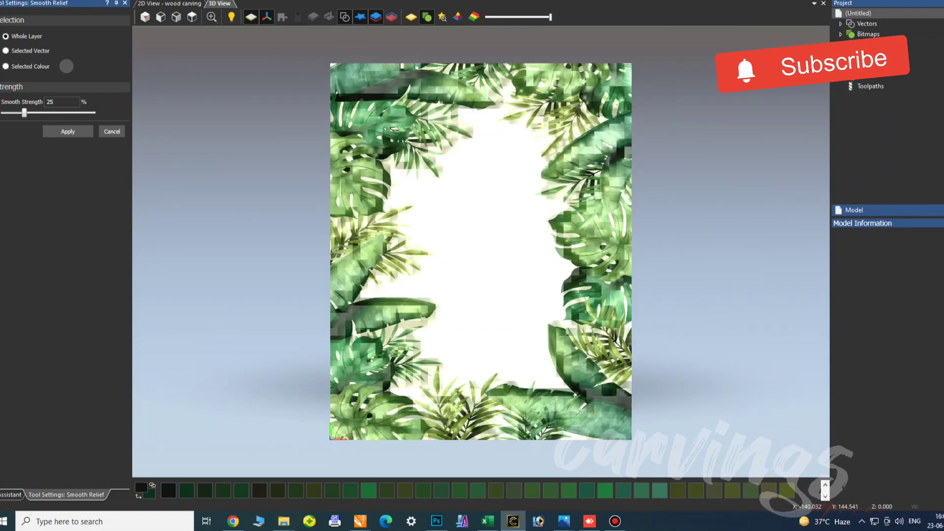
pyautogui.press('Escape')
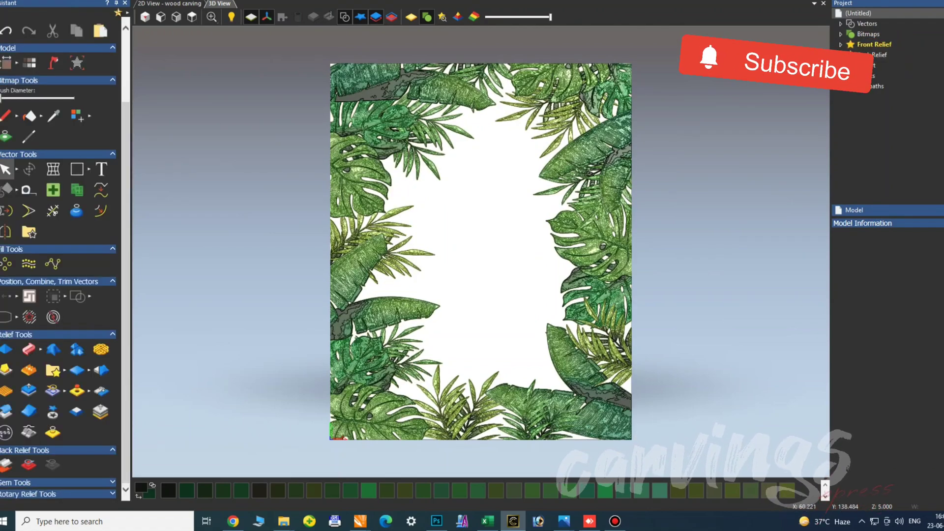
# Step: Examine the smoothed relief's depth in perspective and in the standard side and top views
pyautogui.scroll(3, 414, 259)
pyautogui.moveTo(414, 260); pyautogui.dragTo(388, 148)
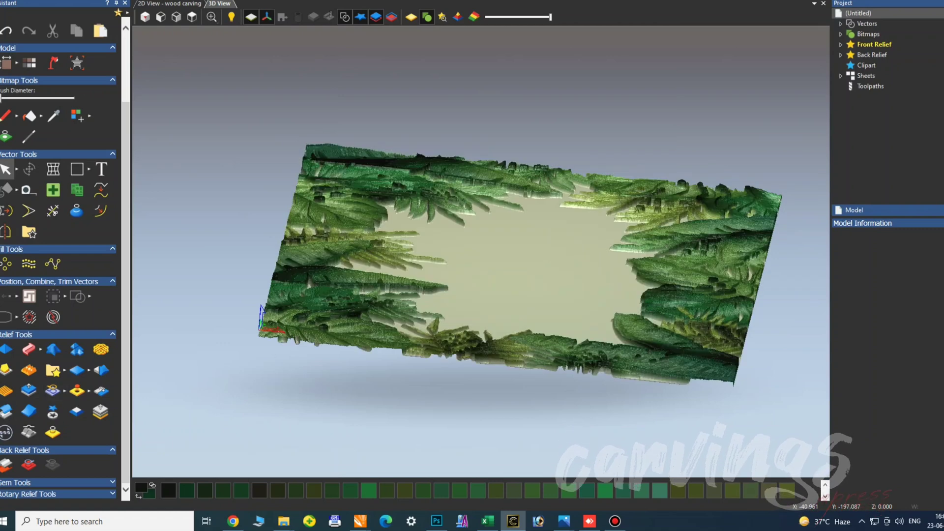
pyautogui.click(192, 16)
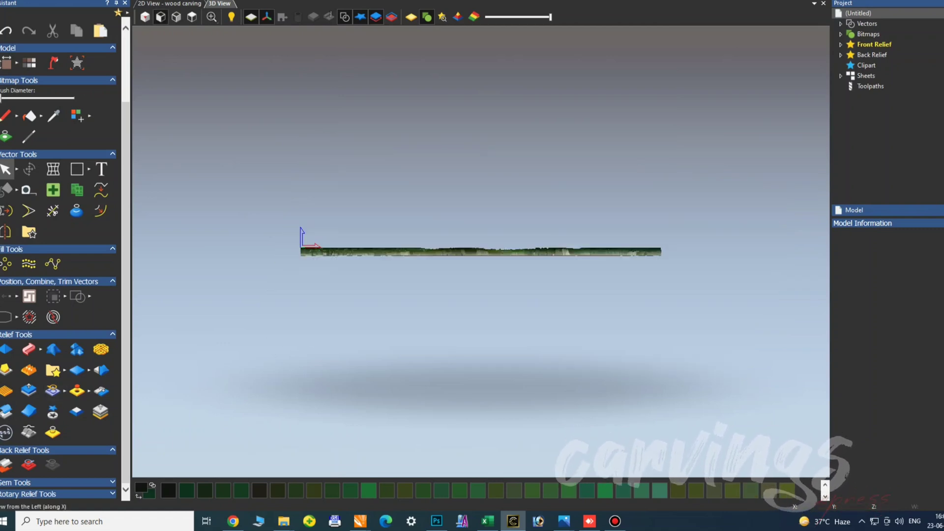
pyautogui.click(161, 17)
pyautogui.click(177, 17)
pyautogui.click(192, 16)
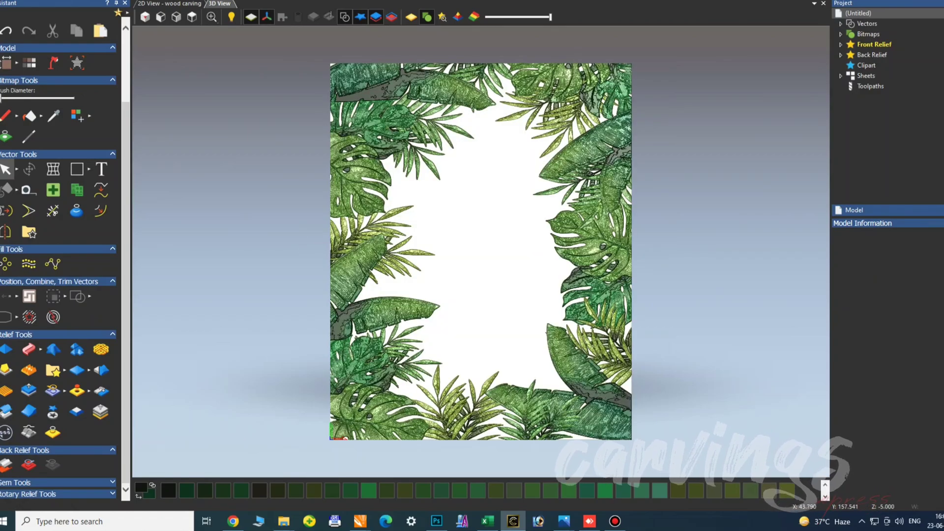
# Step: Inspect the carved leaf detail around the frame up close from several angles, returning to the top view
pyautogui.scroll(3, 391, 218)
pyautogui.moveTo(391, 218); pyautogui.dragTo(432, 148)
pyautogui.scroll(3, 472, 221)
pyautogui.moveTo(472, 222); pyautogui.dragTo(580, 299)
pyautogui.scroll(-3, 472, 266)
pyautogui.scroll(3, 531, 344)
pyautogui.scroll(-5, 481, 251)
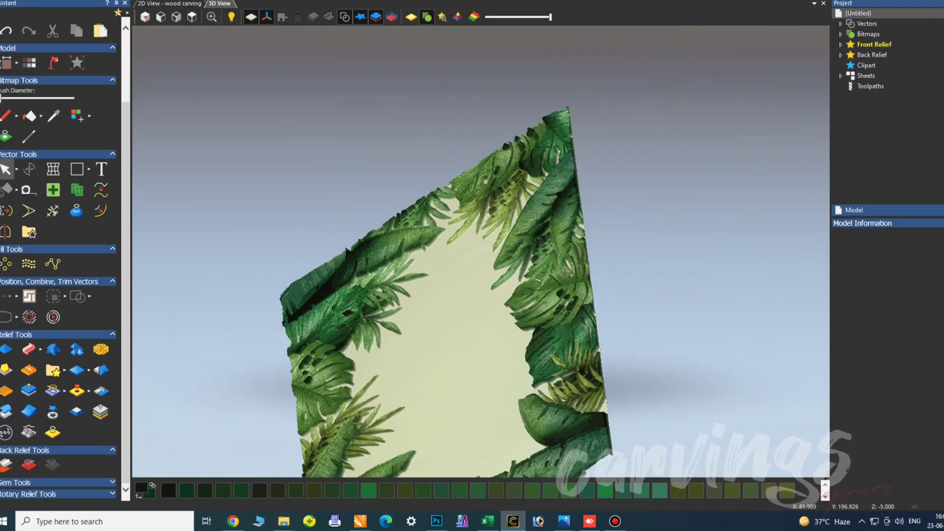
pyautogui.click(191, 17)
pyautogui.scroll(3, 383, 261)
pyautogui.moveTo(384, 261)
pyautogui.mouseDown()
pyautogui.moveTo(433, 285)
pyautogui.moveTo(393, 268)
pyautogui.mouseUp()
pyautogui.scroll(4, 324, 153)
pyautogui.moveTo(324, 152); pyautogui.dragTo(426, 129)
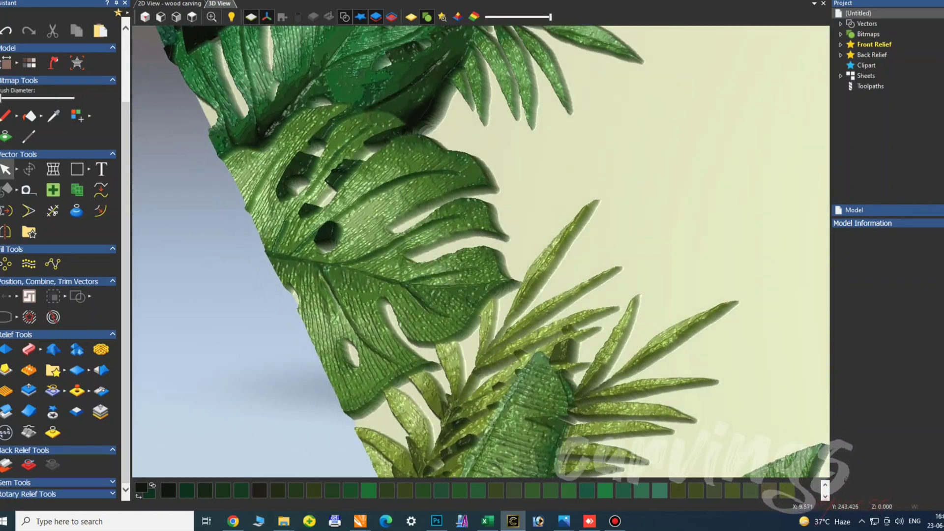
pyautogui.click(192, 17)
pyautogui.scroll(3, 504, 417)
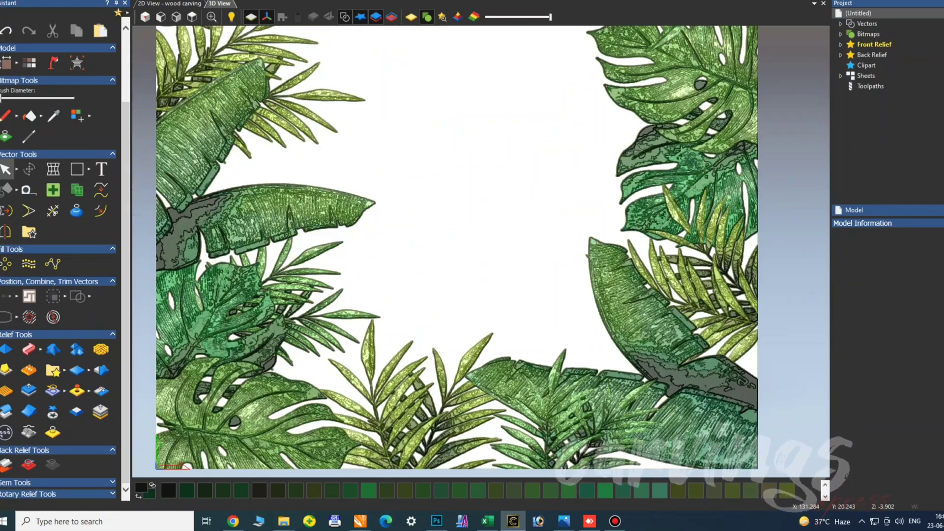
pyautogui.moveTo(503, 416); pyautogui.dragTo(510, 383)
pyautogui.scroll(3, 639, 349)
pyautogui.moveTo(507, 445)
pyautogui.mouseDown()
pyautogui.moveTo(501, 376)
pyautogui.moveTo(535, 395)
pyautogui.moveTo(499, 420)
pyautogui.mouseUp()
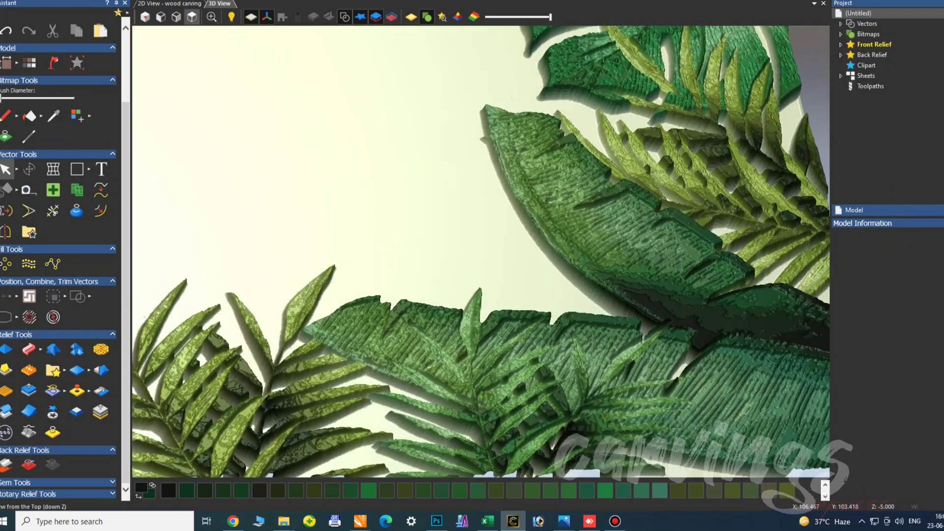
pyautogui.click(191, 17)
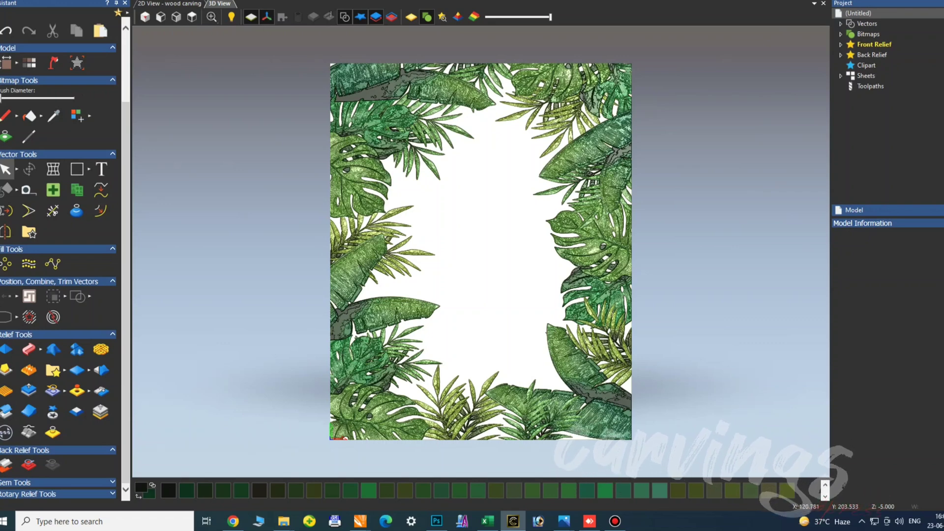
# Step: Start a Machine Relief toolpath for the whole relief with the steel Ball Nose 3 mm as finishing tool and show its cutting parameters
pyautogui.click(870, 86)
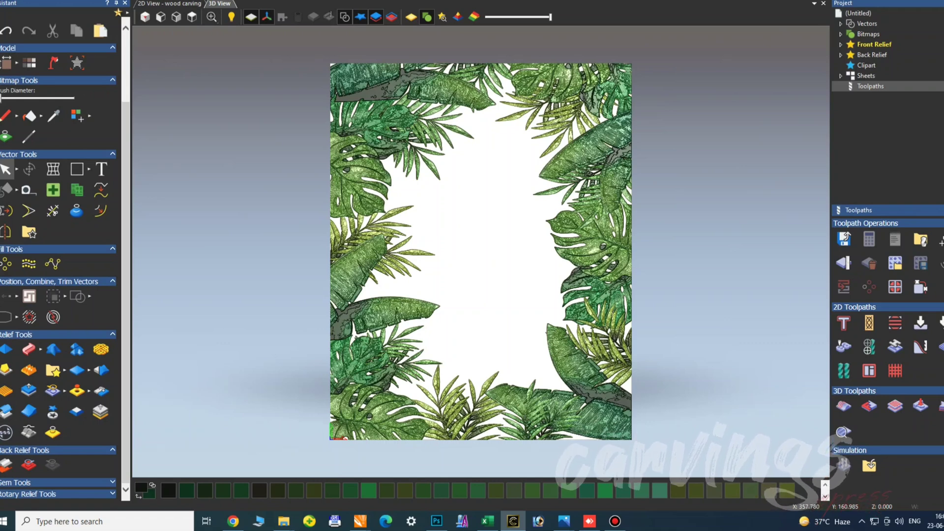
pyautogui.click(844, 406)
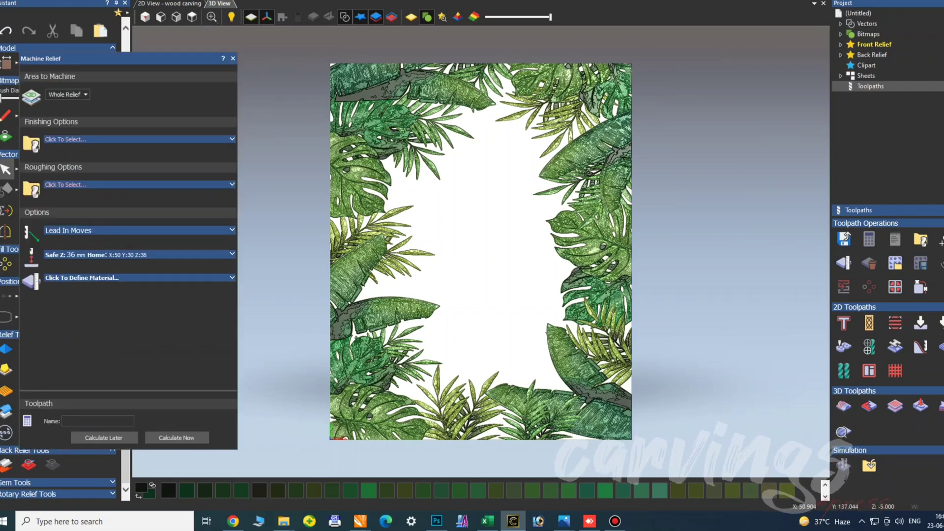
pyautogui.click(69, 94)
pyautogui.click(69, 94)
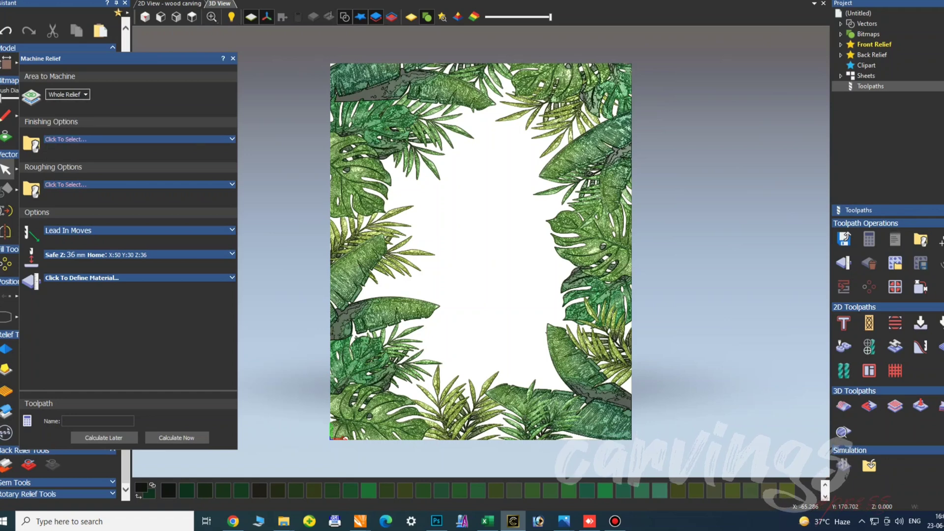
pyautogui.click(74, 139)
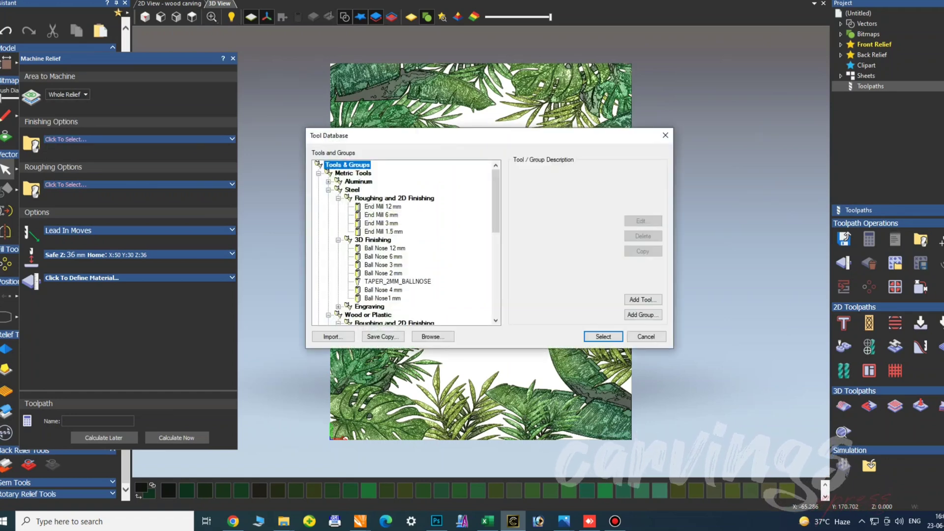
pyautogui.click(383, 265)
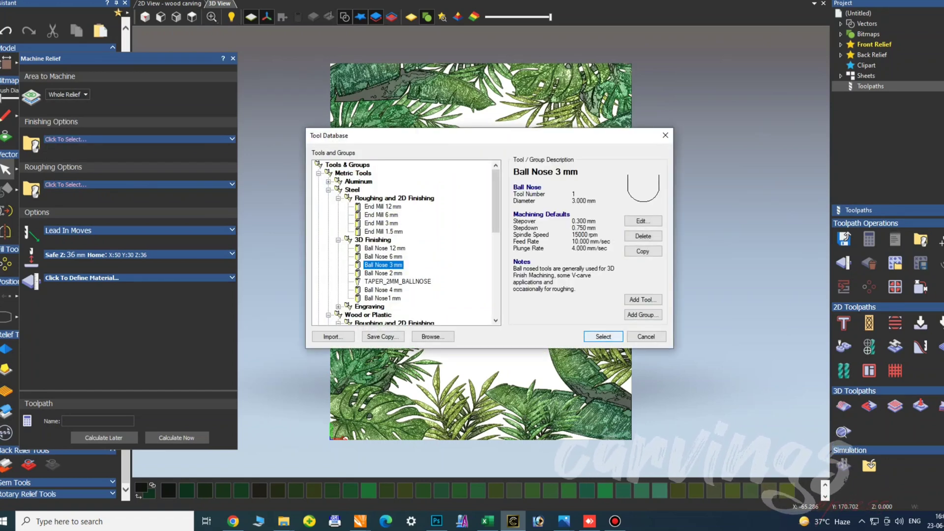
pyautogui.click(603, 336)
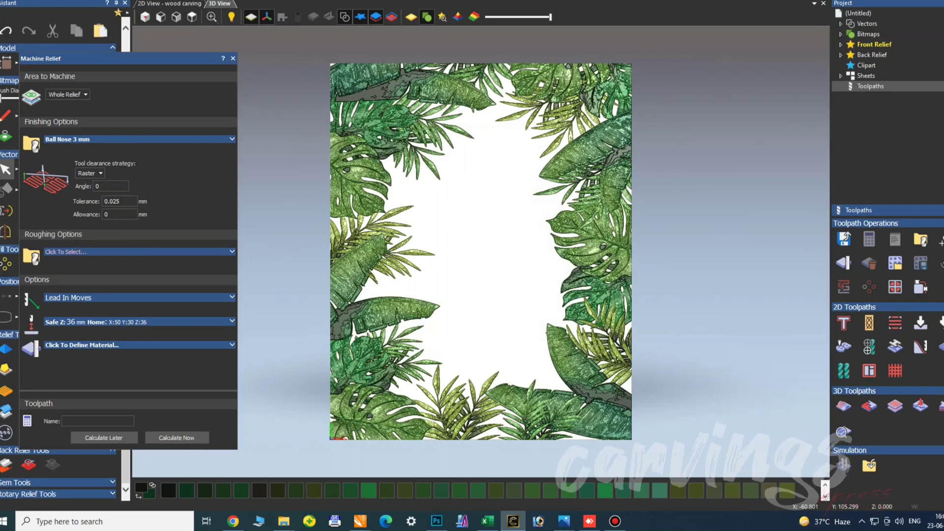
pyautogui.click(232, 139)
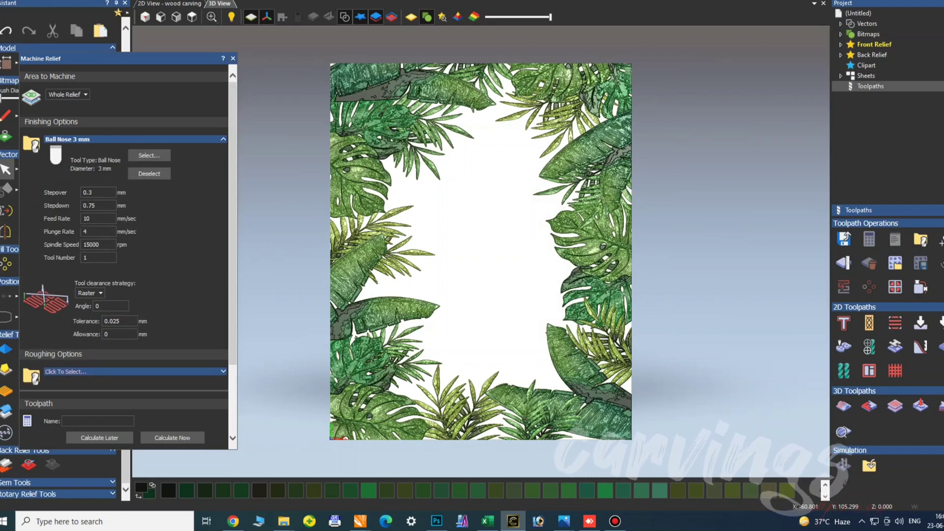
pyautogui.scroll(-3, 123, 246)
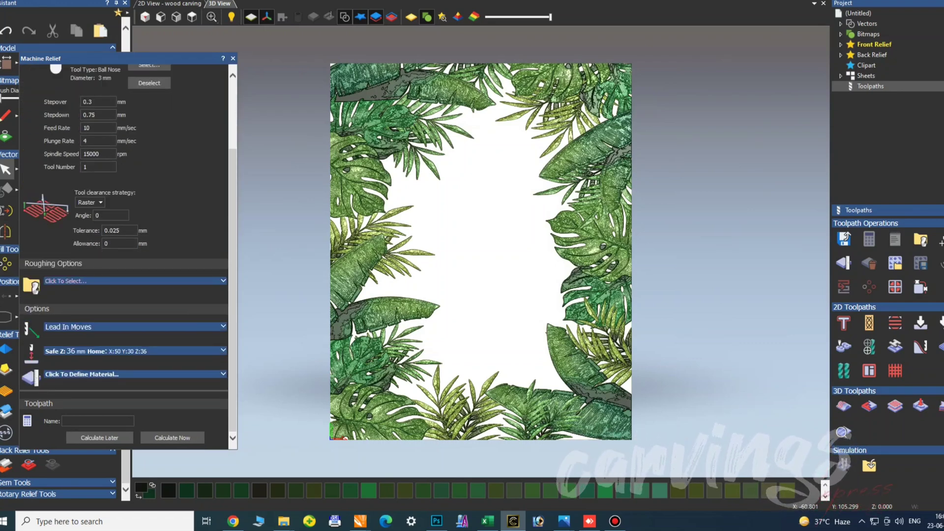
# Step: Define the material as 18 mm thick and calculate the Machine Relief toolpath
pyautogui.click(82, 374)
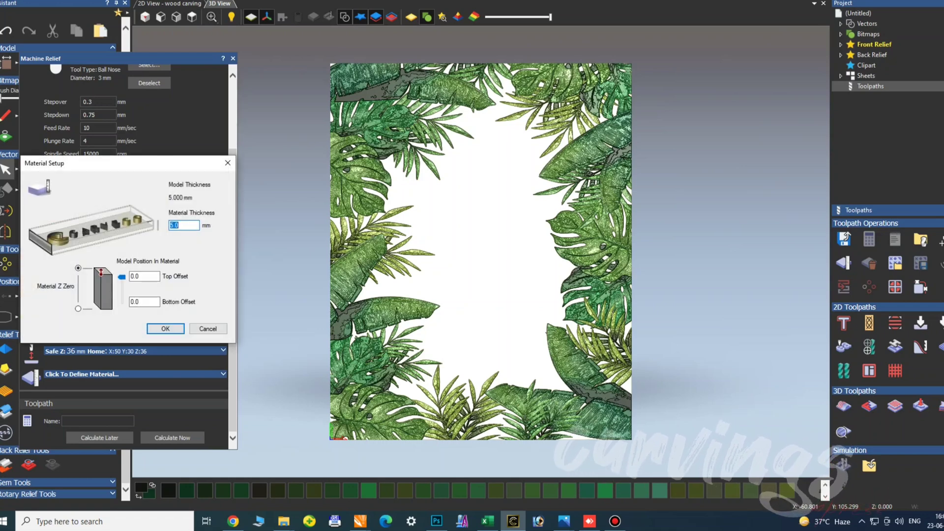
pyautogui.write('18')
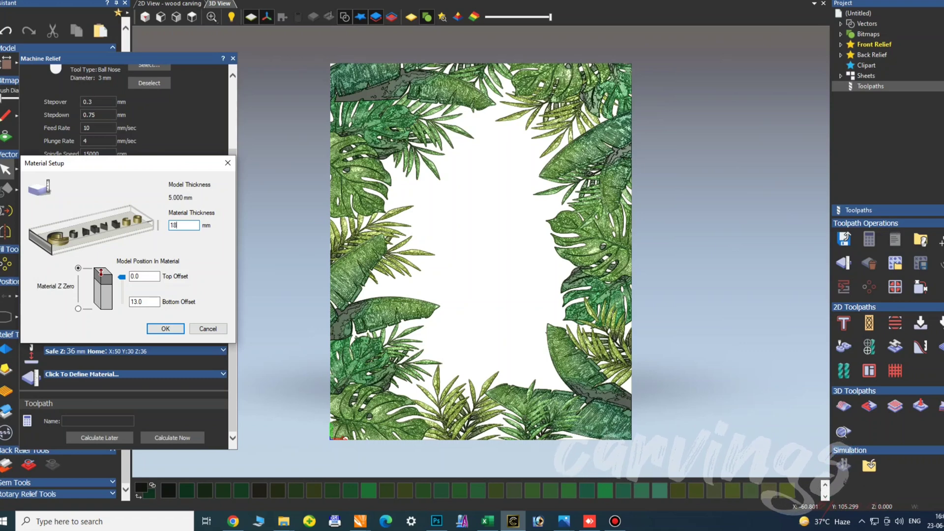
pyautogui.press('Return')
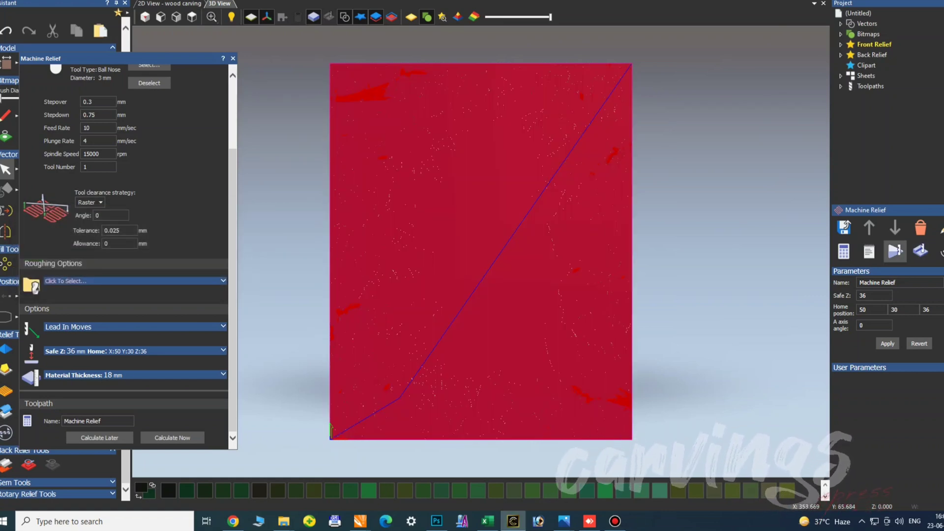
# Step: Simulate the toolpath on the whole model block at standard resolution, stopping the animated run in favour of a fast simulation
pyautogui.click(894, 251)
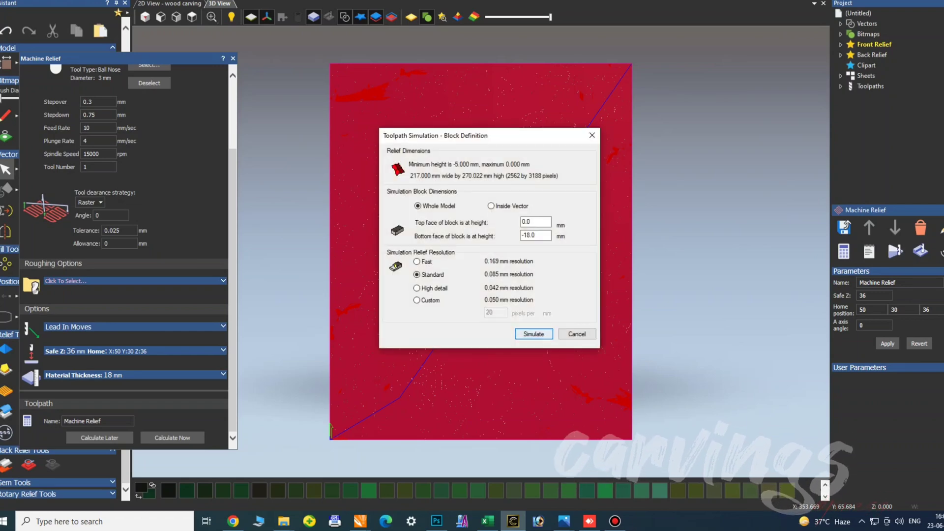
pyautogui.click(534, 334)
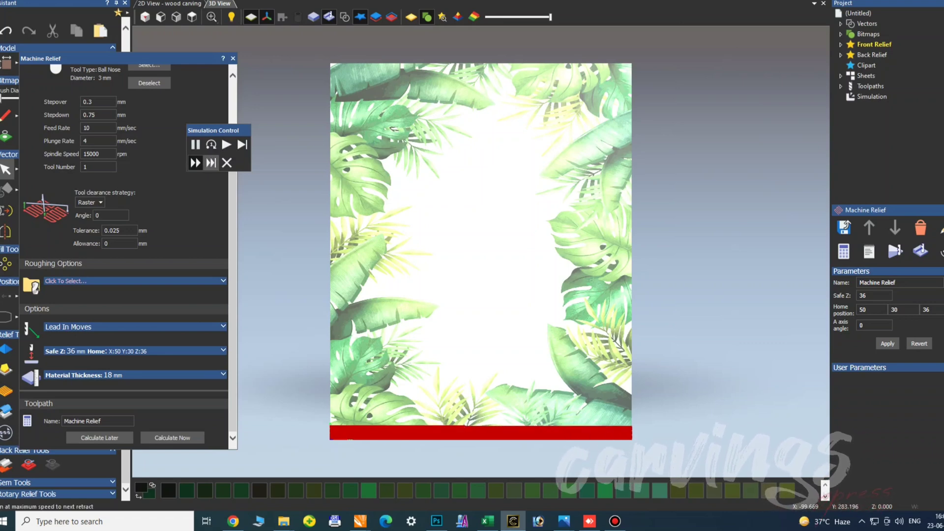
pyautogui.click(227, 163)
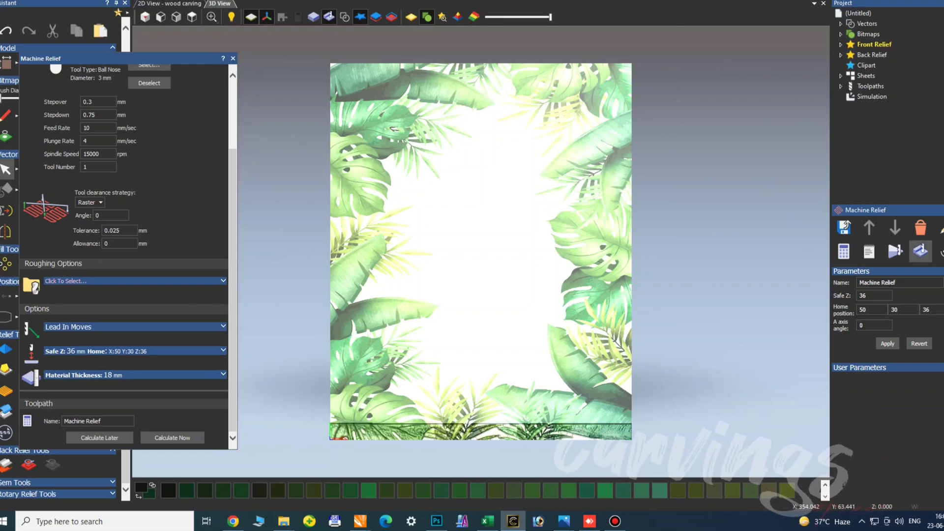
pyautogui.click(920, 251)
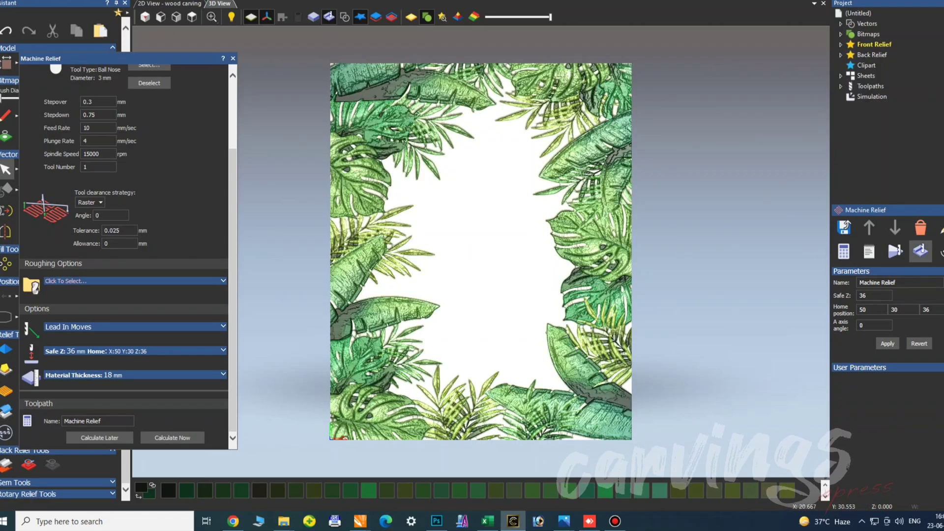
# Step: Examine the simulated carving's leaf detail and block edge up close from several angles
pyautogui.scroll(4, 516, 350)
pyautogui.moveTo(515, 351); pyautogui.dragTo(502, 265)
pyautogui.scroll(5, 502, 265)
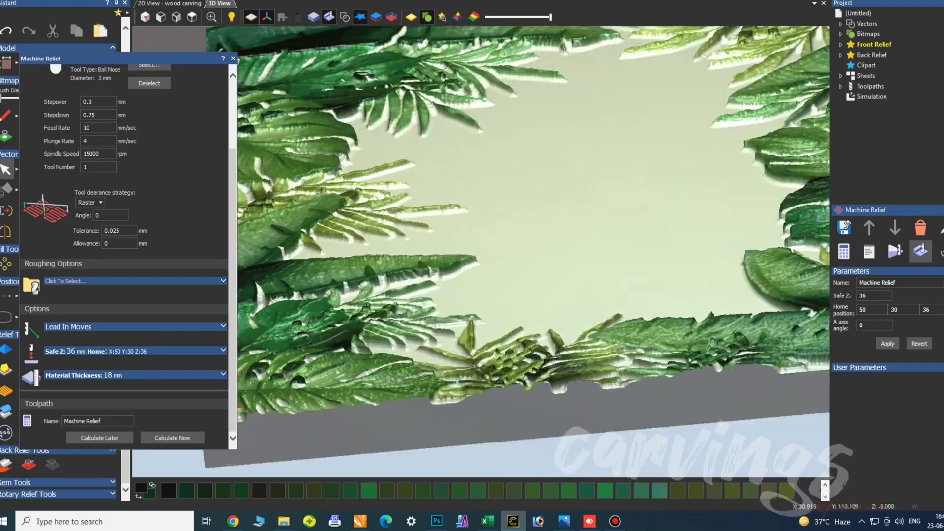
pyautogui.moveTo(472, 314); pyautogui.dragTo(609, 305, button='middle')
pyautogui.moveTo(536, 236); pyautogui.dragTo(497, 236)
pyautogui.scroll(-5, 521, 295)
pyautogui.moveTo(531, 290); pyautogui.dragTo(482, 392)
pyautogui.scroll(4, 460, 196)
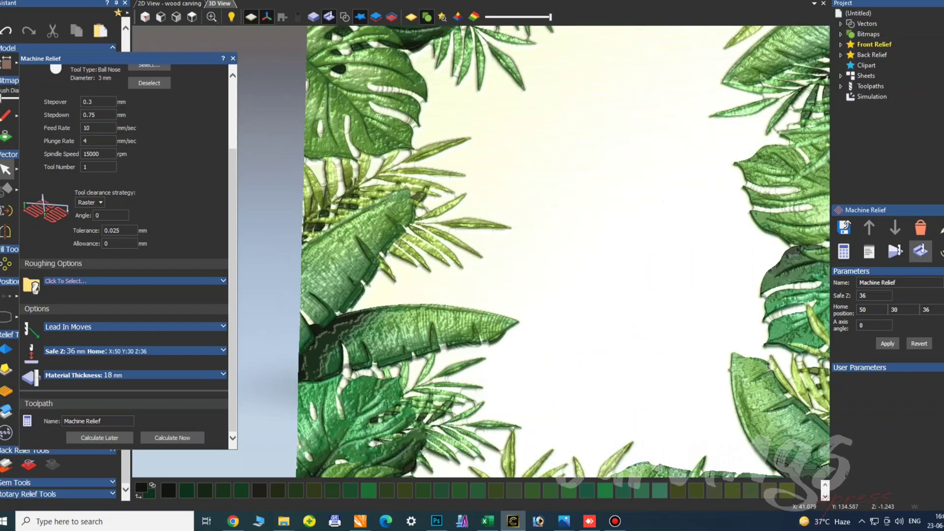
# Step: Inspect the whole simulated leaf-frame carving from directly above and from an oblique angle
pyautogui.click(344, 17)
pyautogui.moveTo(496, 339); pyautogui.dragTo(497, 359)
pyautogui.click(192, 16)
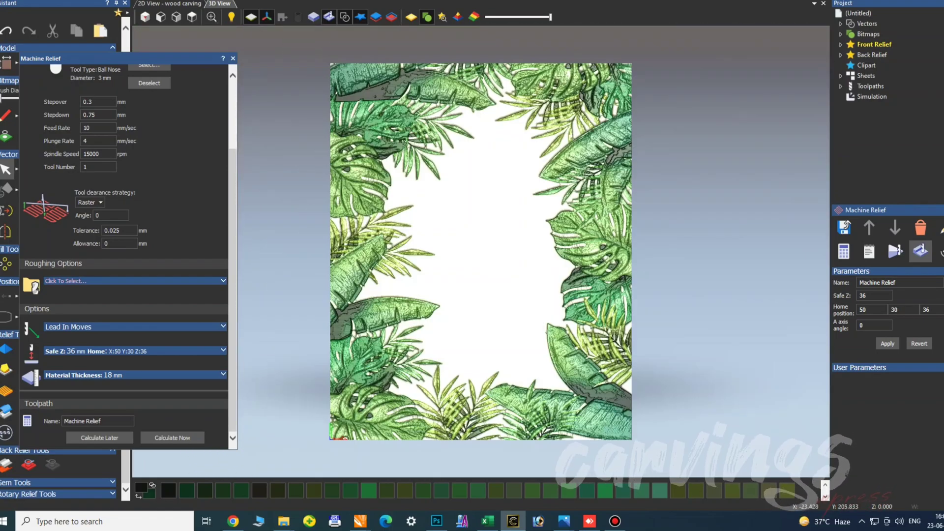
pyautogui.scroll(3, 382, 188)
pyautogui.moveTo(424, 188); pyautogui.dragTo(504, 142)
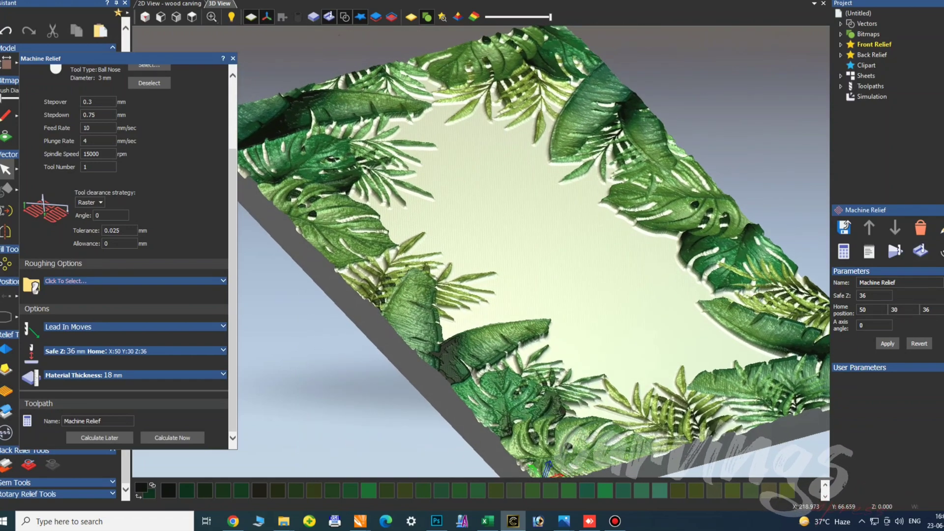
# Step: Save the Ball Nose 3 mm Finishing toolpath as "frame leaf" in the cnc program file folder, in Model Master 3 Axis Flat (*.mmg) format
pyautogui.click(843, 227)
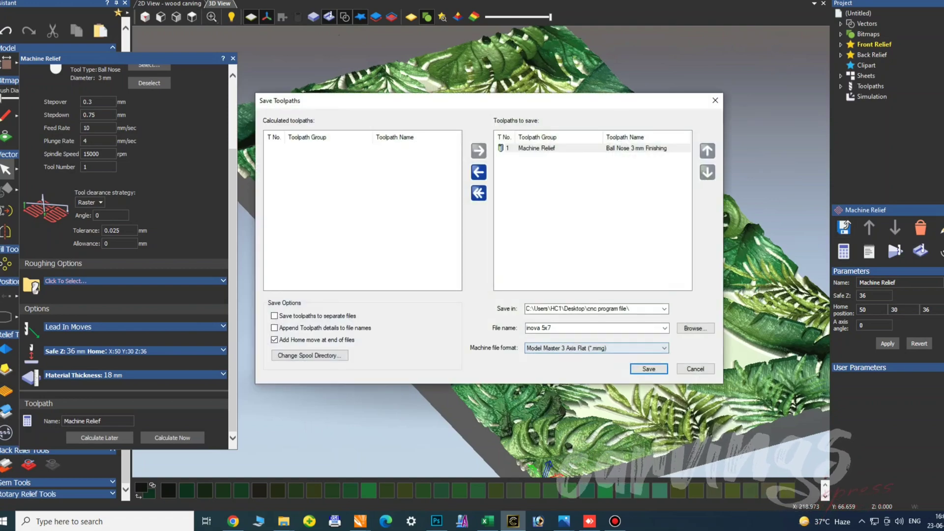
pyautogui.moveTo(552, 329); pyautogui.dragTo(526, 329)
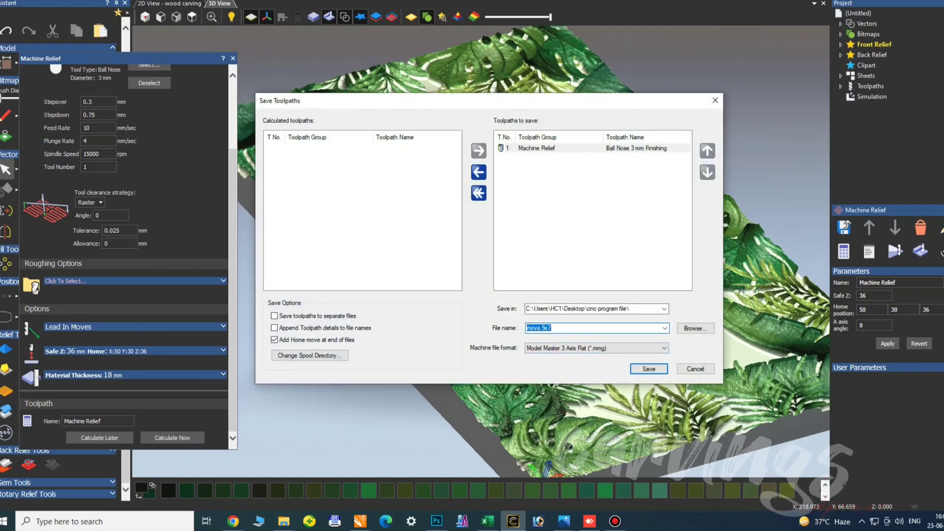
pyautogui.write('fkdjh')
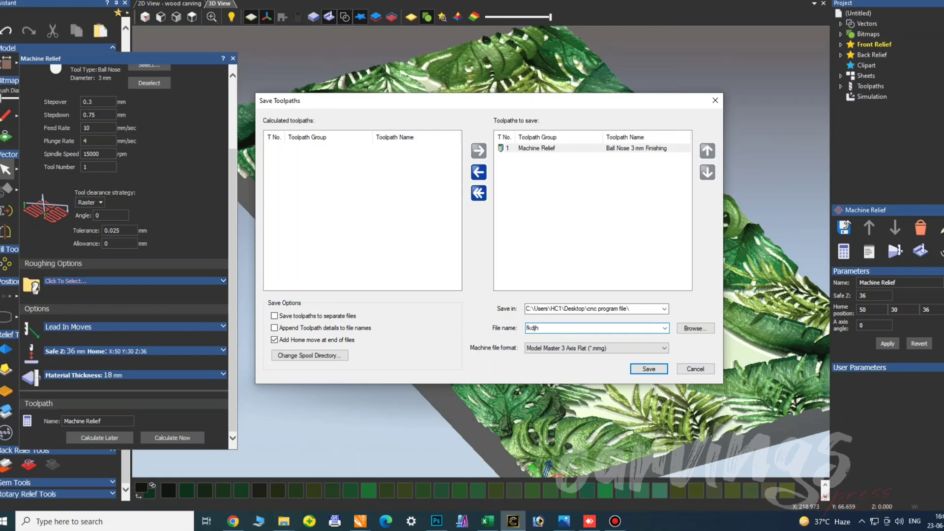
pyautogui.moveTo(546, 328); pyautogui.dragTo(522, 329)
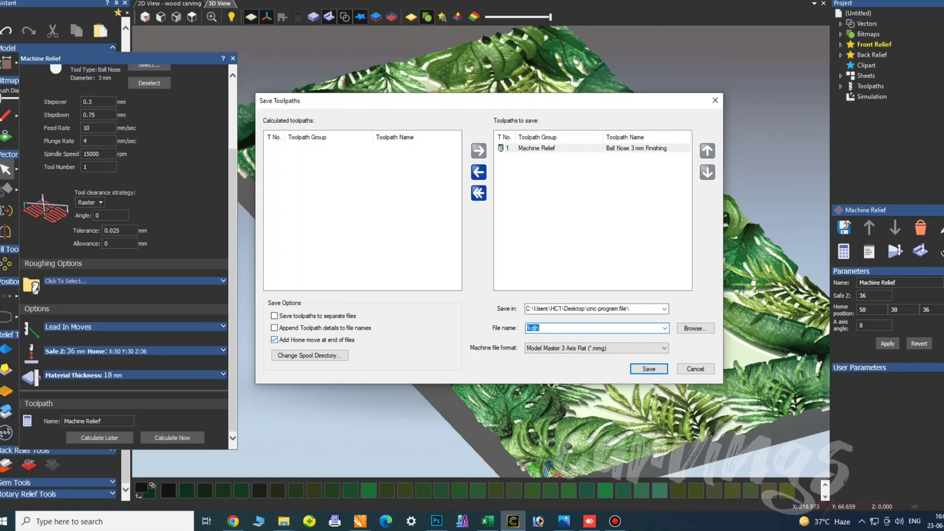
pyautogui.write('frame leaf')
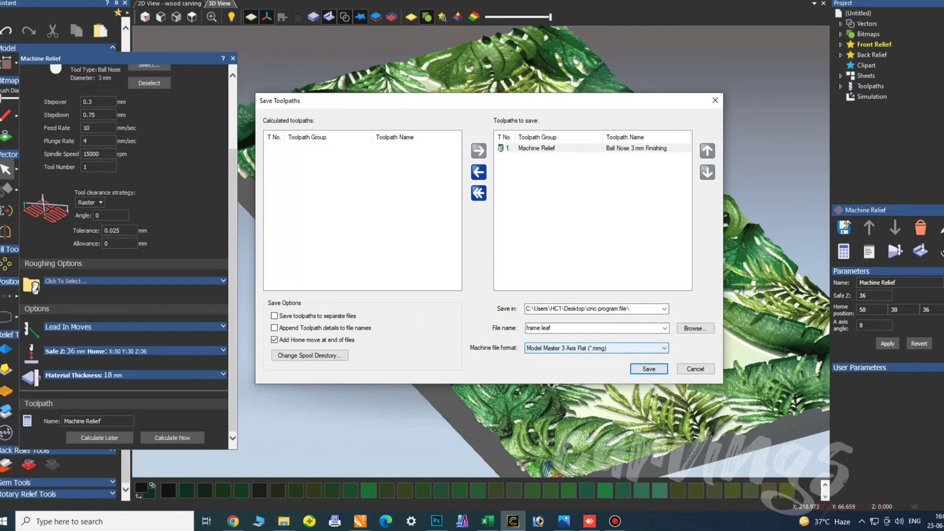
pyautogui.click(649, 369)
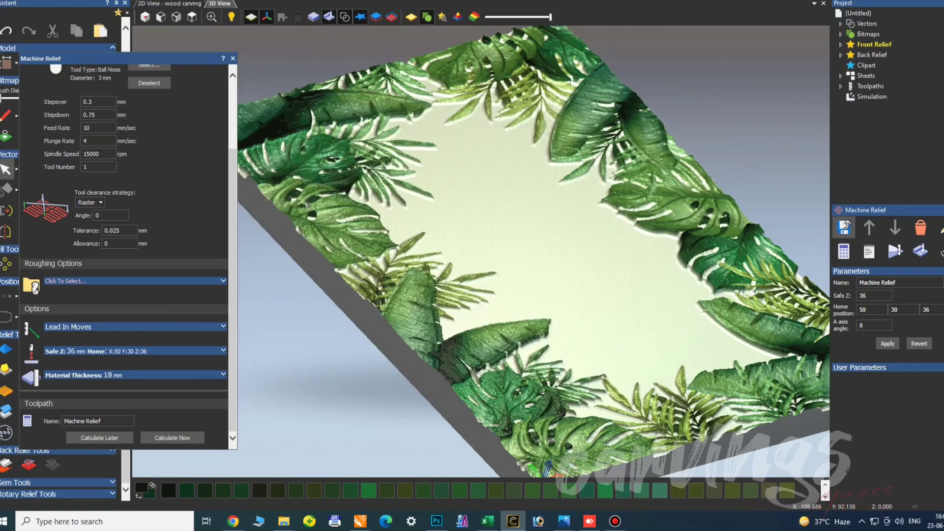
# Step: Save the model to the Desktop as a Carveco Model (*.art) file named "leaf frame"
pyautogui.moveTo(73, 59); pyautogui.dragTo(176, 28)
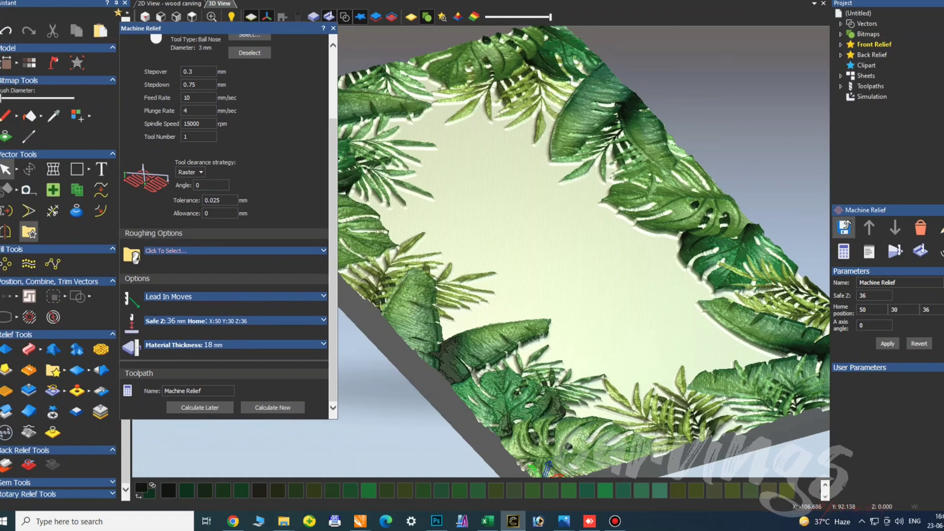
pyautogui.scroll(3, 53, 317)
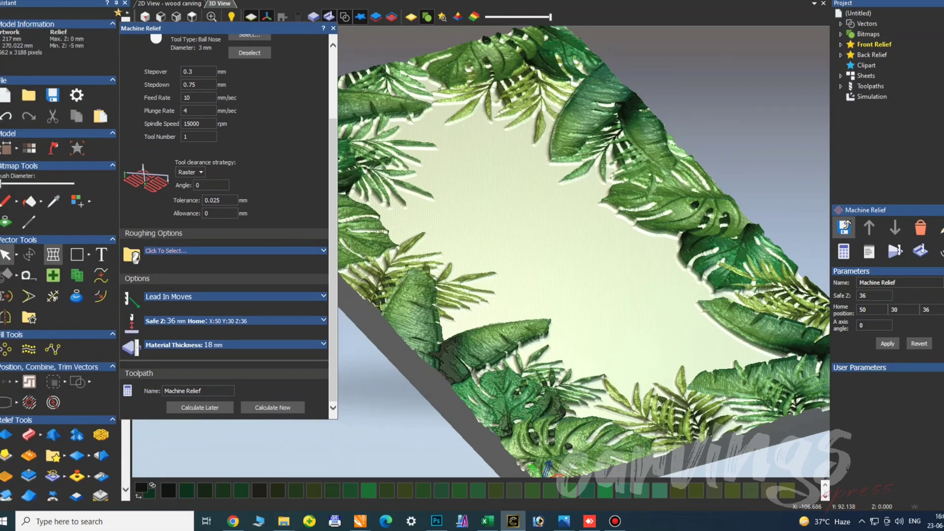
pyautogui.click(52, 95)
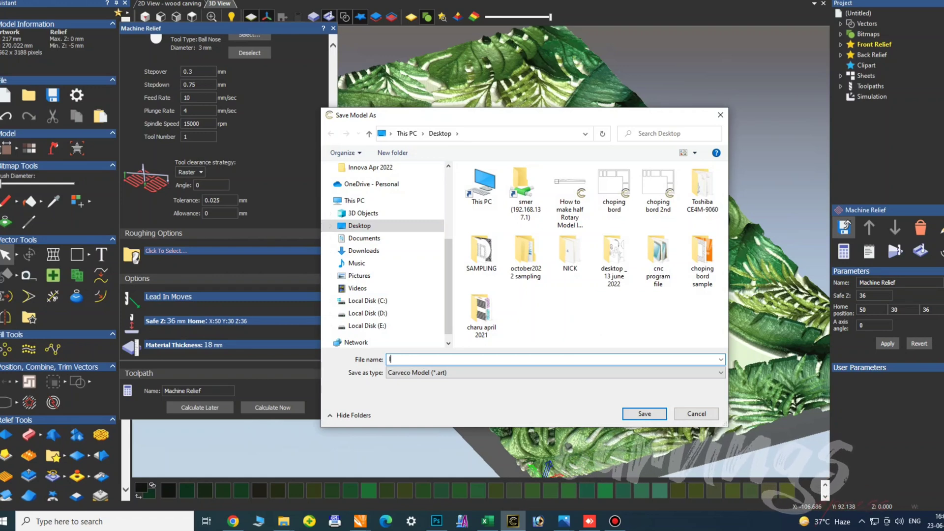
pyautogui.write('leaf fra')
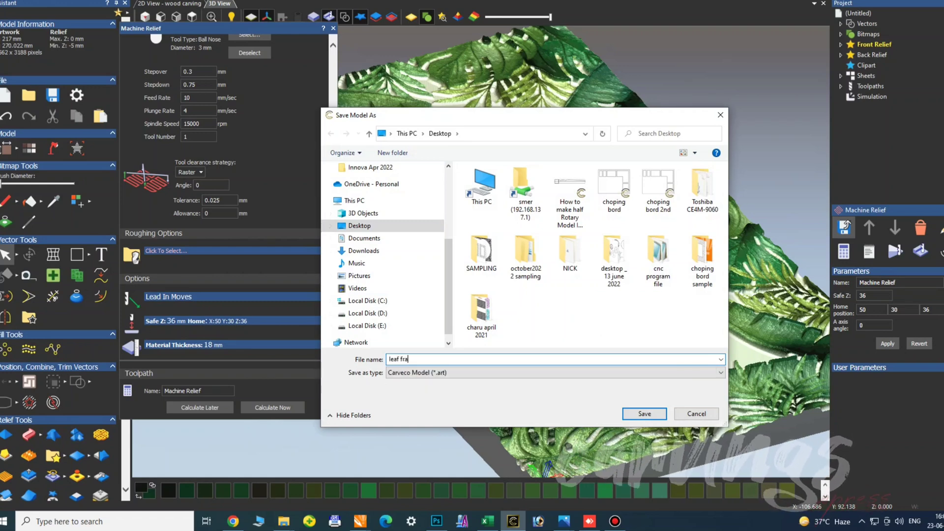
pyautogui.write('me')
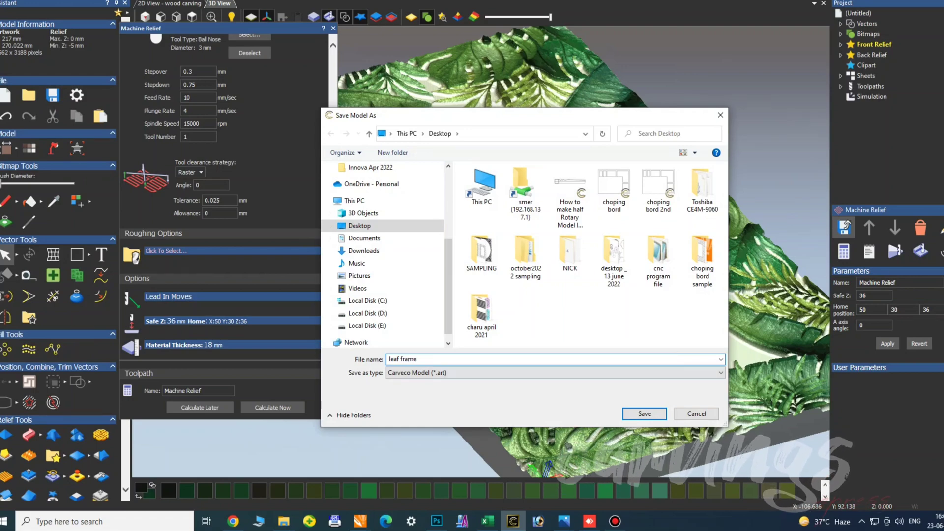
pyautogui.press('Return')
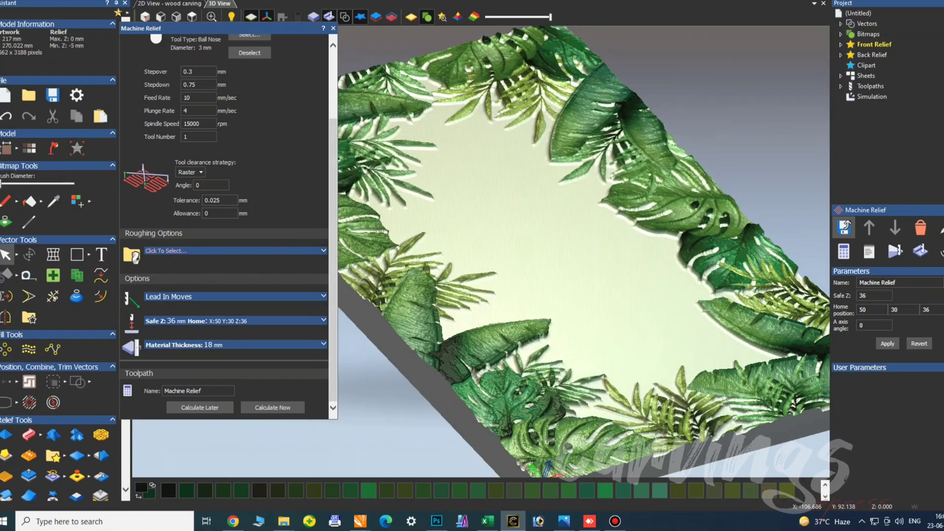